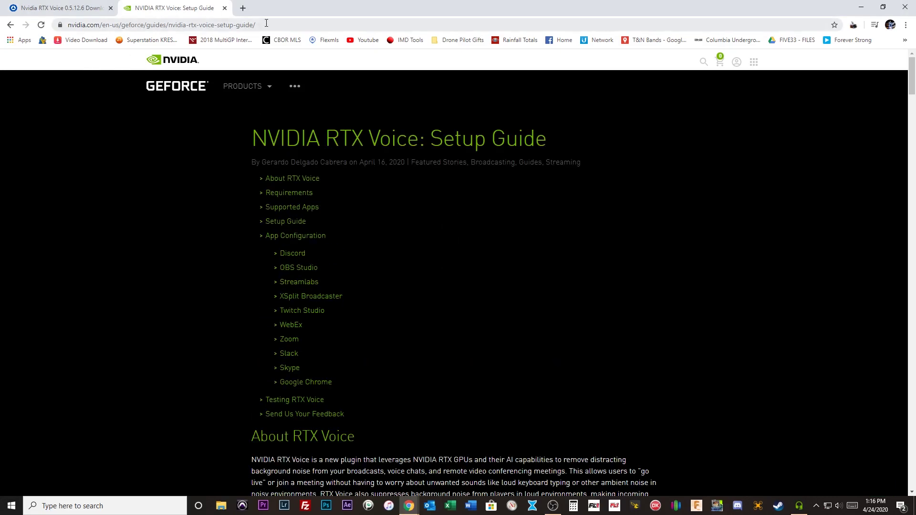
Step: Download the RTX Voice app from the 'To set it up' section of NVIDIA's setup guide
{"action": "left_click", "coordinate": [266, 24]}
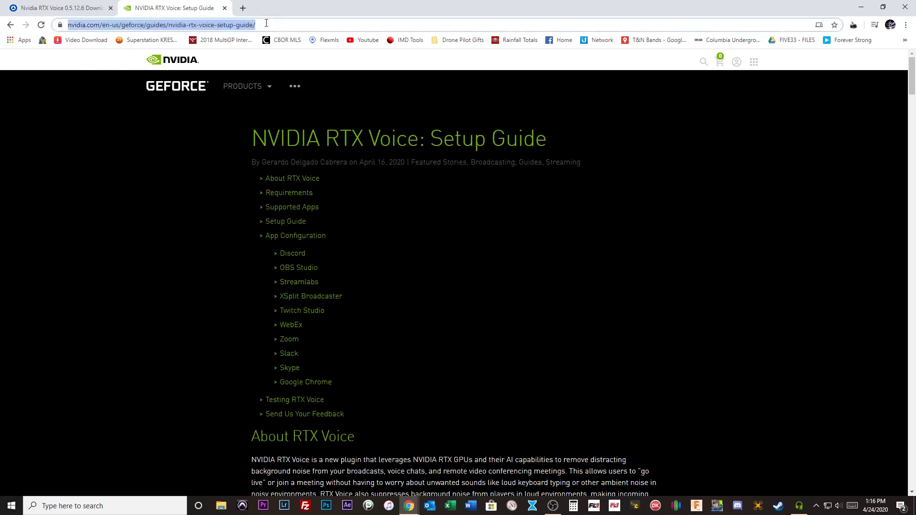
{"action": "key", "text": "End"}
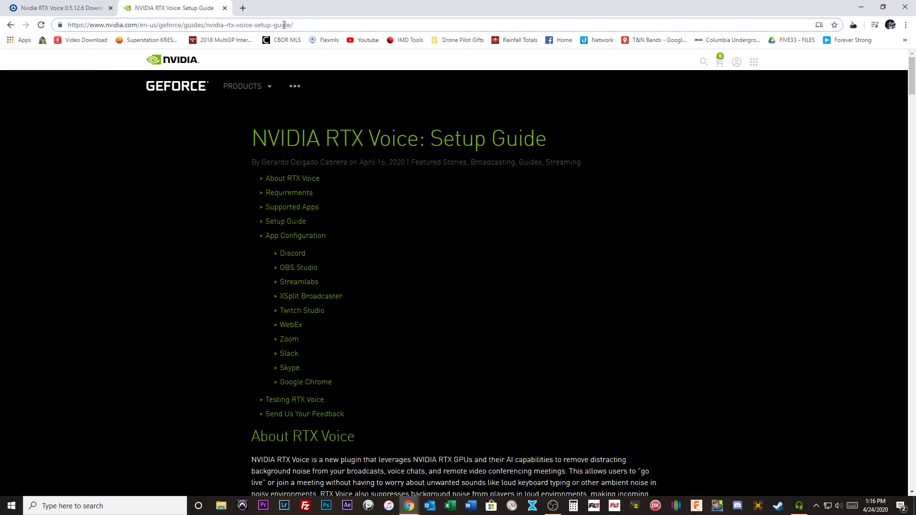
{"action": "scroll", "coordinate": [355, 145], "scroll_direction": "down", "scroll_amount": 20}
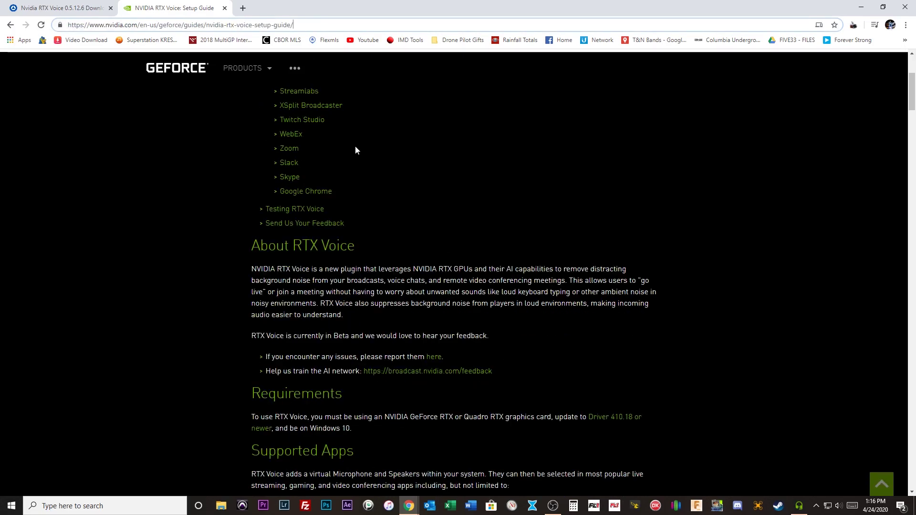
{"action": "scroll", "coordinate": [355, 145], "scroll_direction": "down", "scroll_amount": 15}
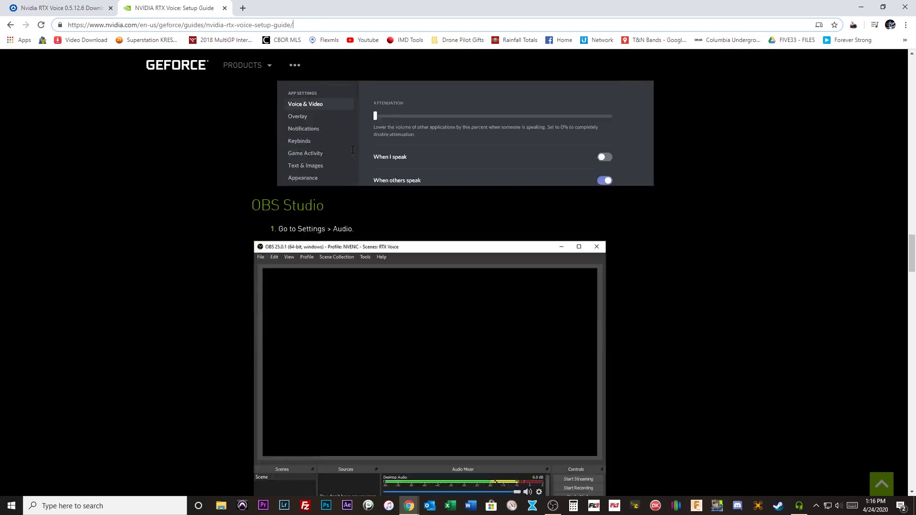
{"action": "scroll", "coordinate": [334, 170], "scroll_direction": "up", "scroll_amount": 20}
{"action": "left_click", "coordinate": [293, 163]}
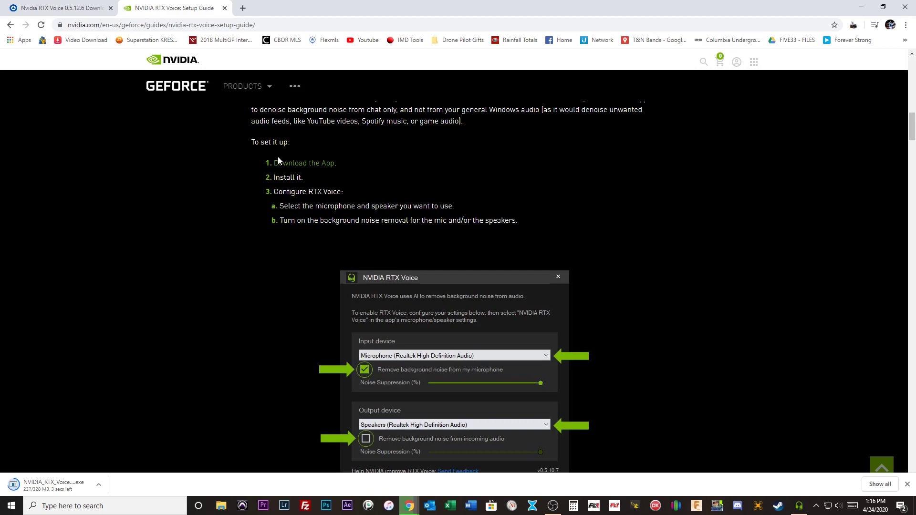
Step: Run the downloaded NVIDIA_RTX_Voice.exe installer from Chrome's download shelf
{"action": "left_click", "coordinate": [99, 485]}
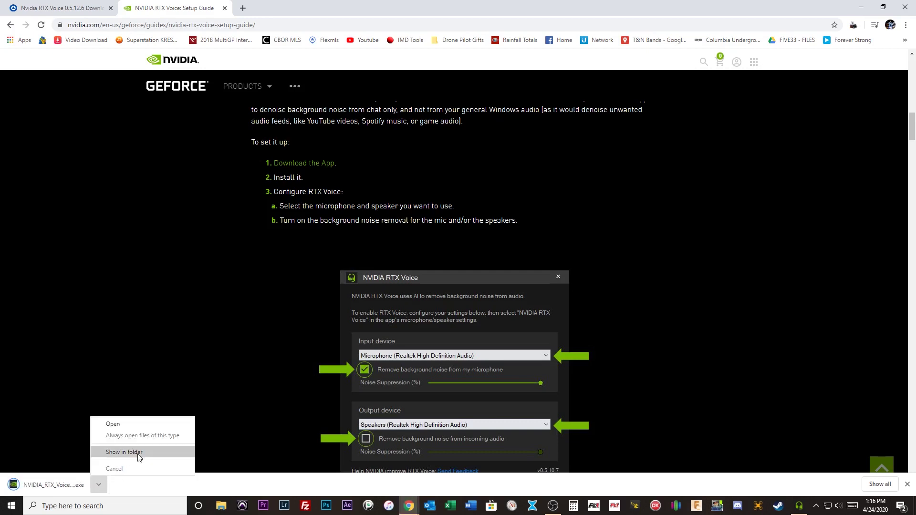
{"action": "left_click", "coordinate": [151, 426]}
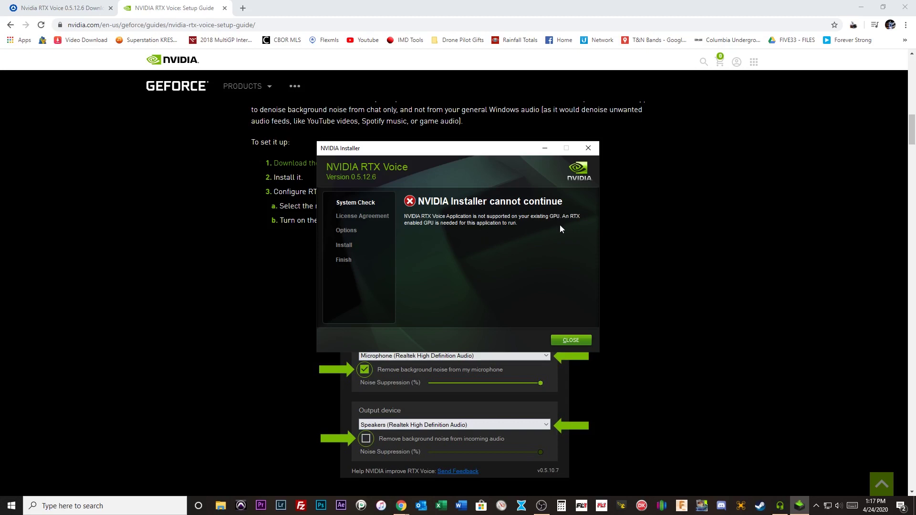
Step: Dismiss the GPU error and open RTXVoice from C:\temp\NVRTXVoice\NvAFX in Notepad
{"action": "left_click", "coordinate": [568, 340]}
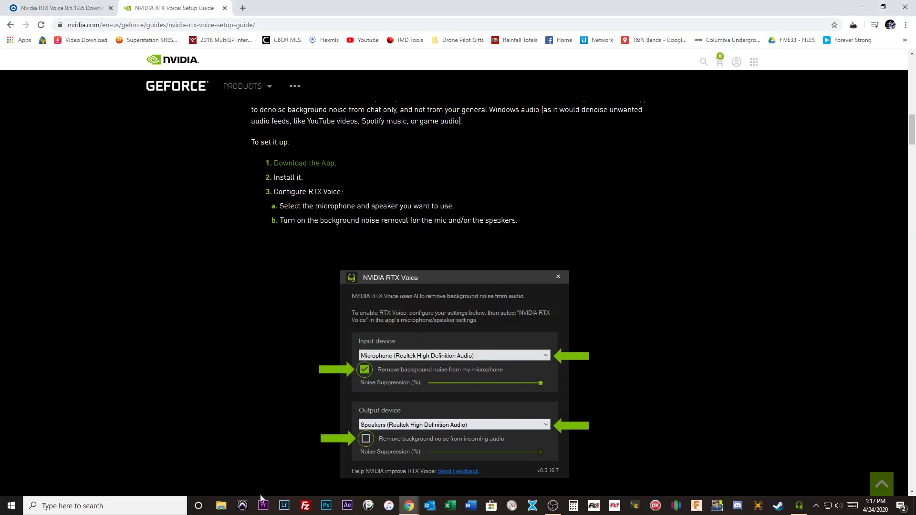
{"action": "left_click", "coordinate": [220, 507]}
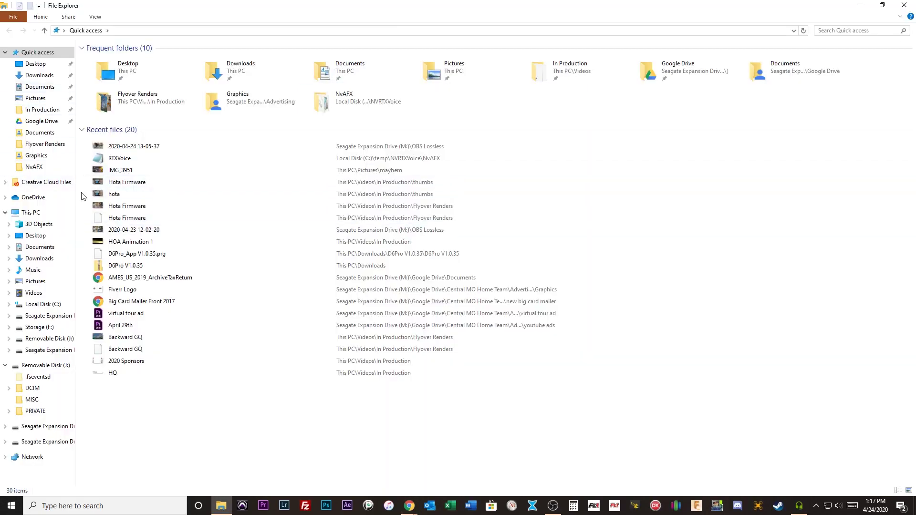
{"action": "left_click", "coordinate": [47, 303]}
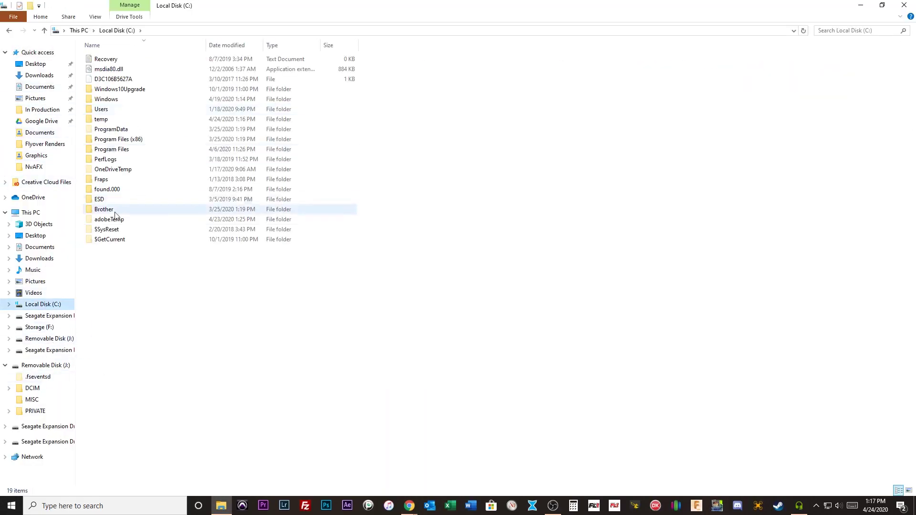
{"action": "double_click", "coordinate": [114, 212]}
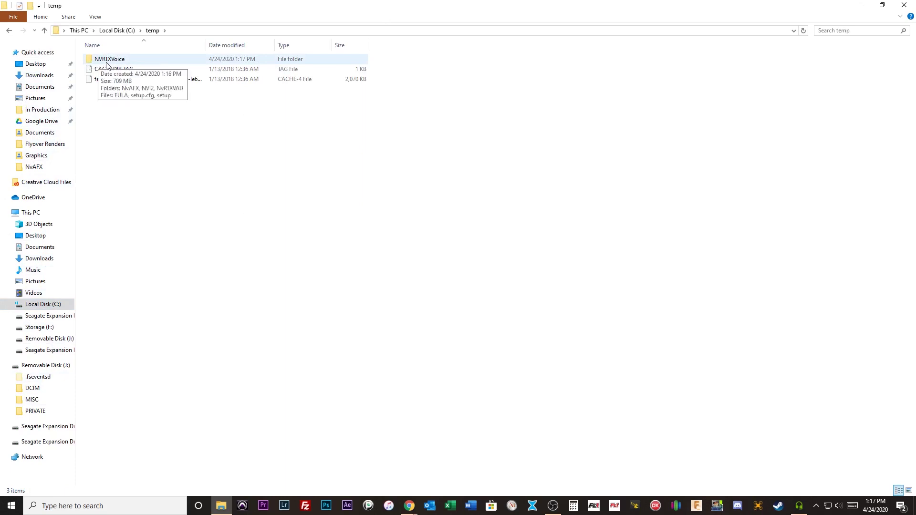
{"action": "double_click", "coordinate": [102, 62]}
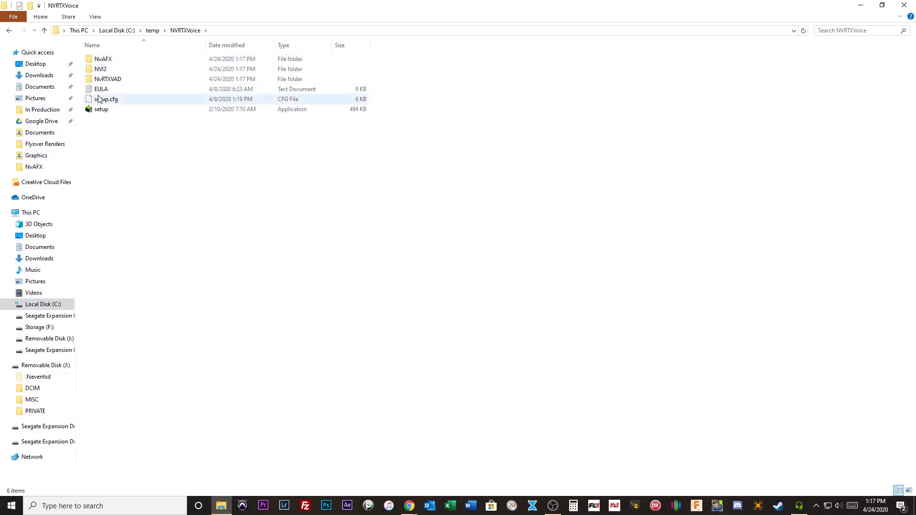
{"action": "double_click", "coordinate": [102, 63]}
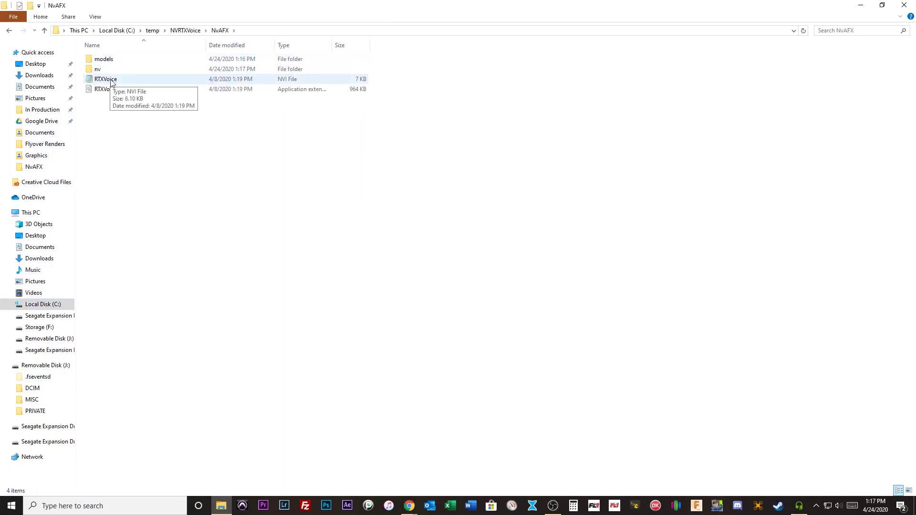
{"action": "double_click", "coordinate": [109, 81]}
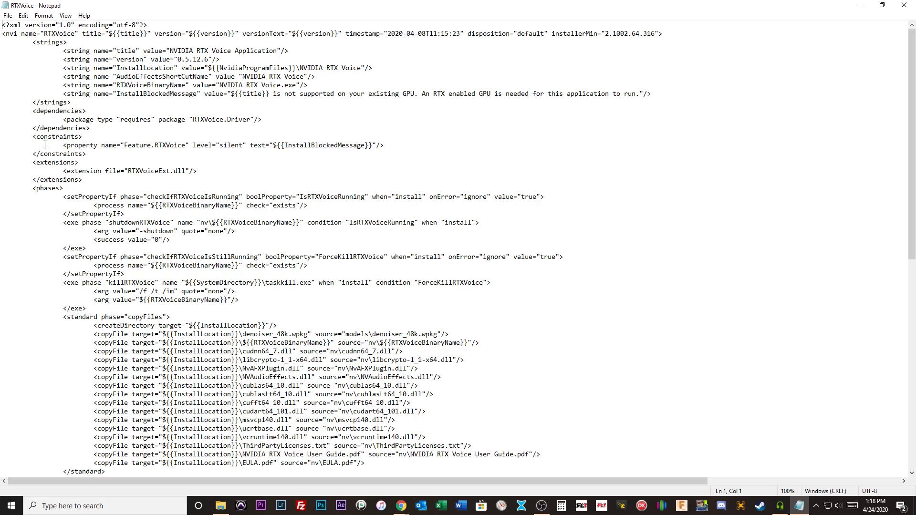
Step: Delete the <constraints>…</constraints> block from RTXVoice.nvi and begin saving the file
{"action": "mouse_move", "coordinate": [86, 154]}
{"action": "left_mouse_down"}
{"action": "mouse_move", "coordinate": [2, 146]}
{"action": "mouse_move", "coordinate": [2, 137]}
{"action": "left_mouse_up"}
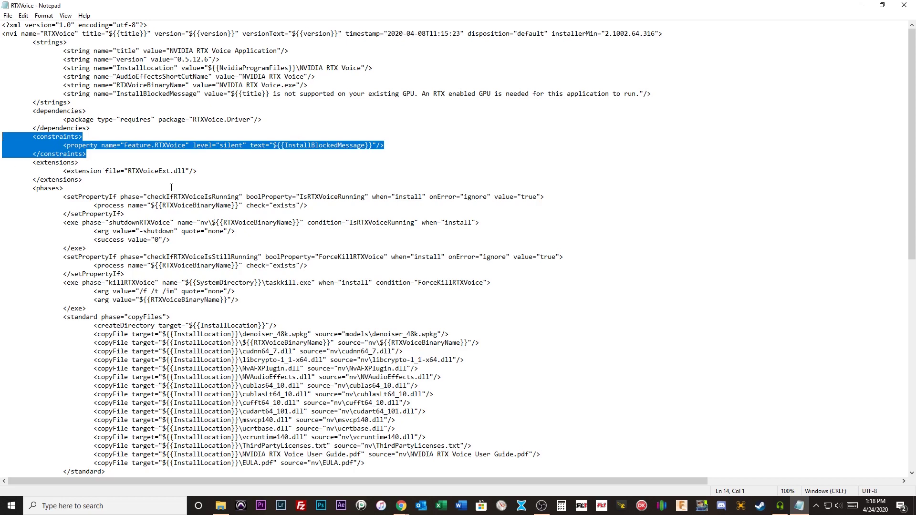
{"action": "key", "text": "Delete"}
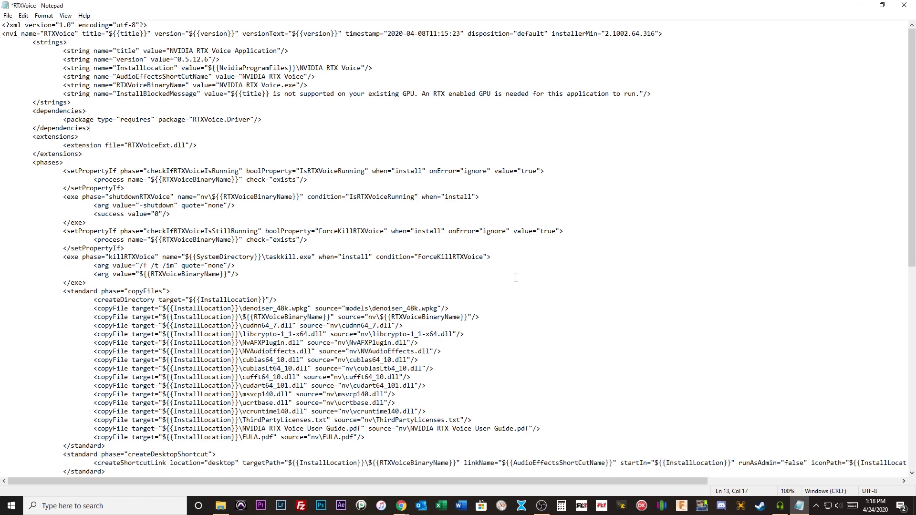
{"action": "left_click", "coordinate": [7, 16]}
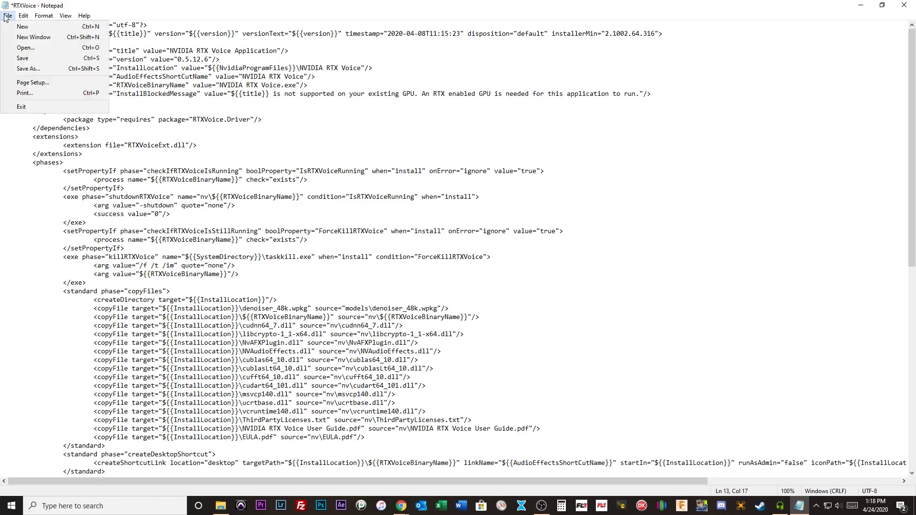
{"action": "left_click", "coordinate": [51, 69]}
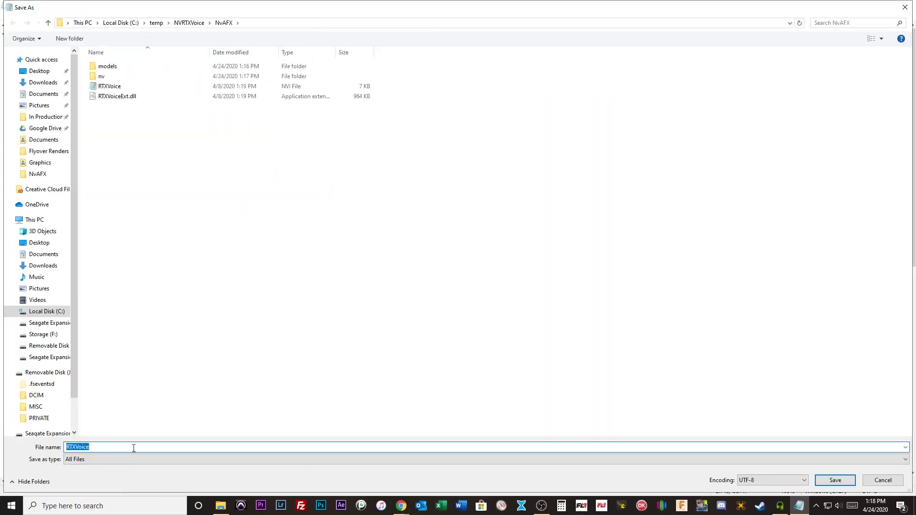
{"action": "left_click", "coordinate": [134, 448]}
{"action": "type", "text": ".nvi"}
{"action": "key", "text": "Return"}
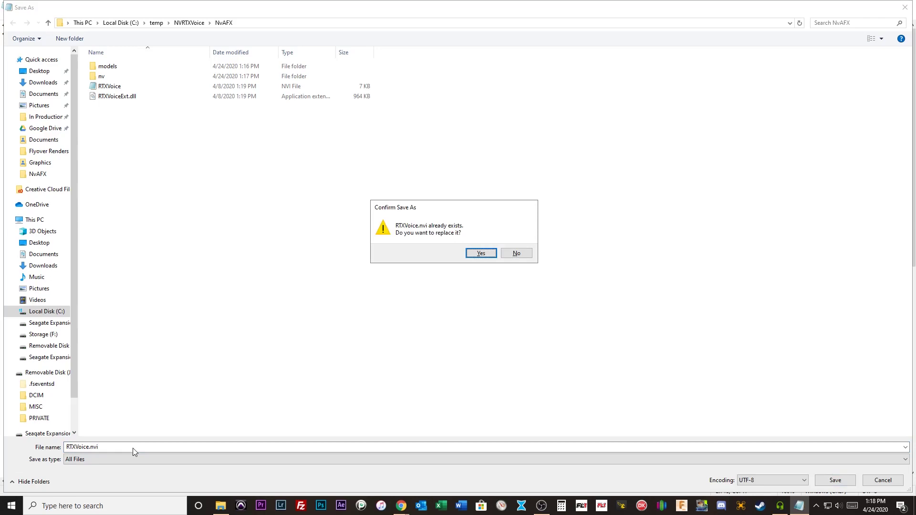
{"action": "key", "text": "Return"}
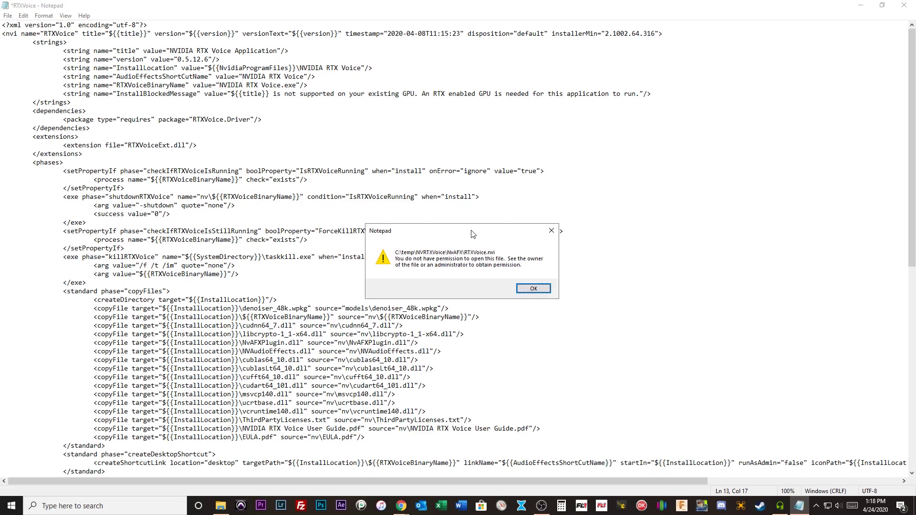
{"action": "left_click_drag", "start_coordinate": [473, 233], "coordinate": [366, 116]}
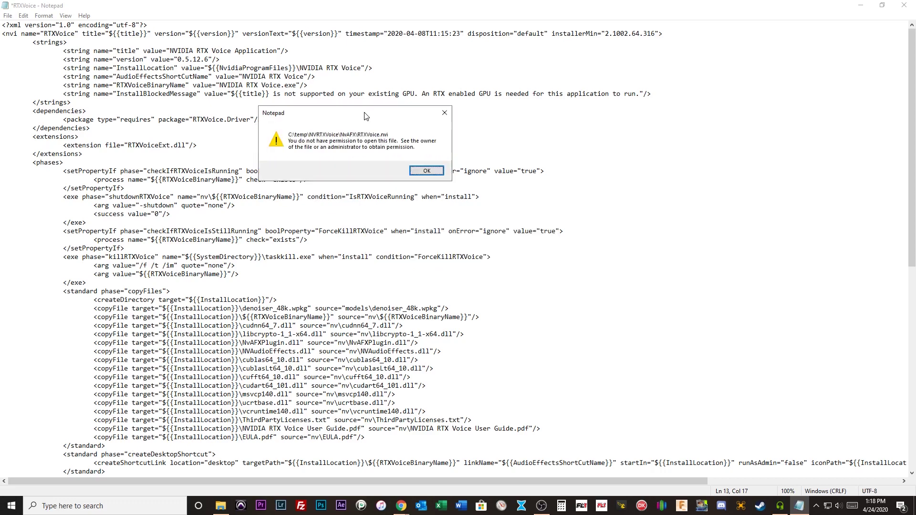
{"action": "left_click", "coordinate": [434, 172]}
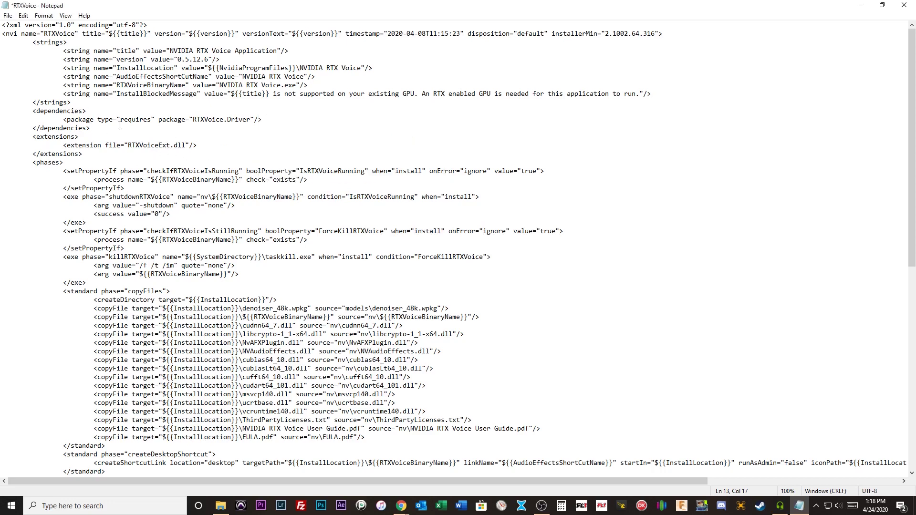
{"action": "left_click", "coordinate": [905, 5]}
Step: Discard the unsaved edit and launch Notepad as administrator via a Start search for 'note'
{"action": "left_click", "coordinate": [457, 261]}
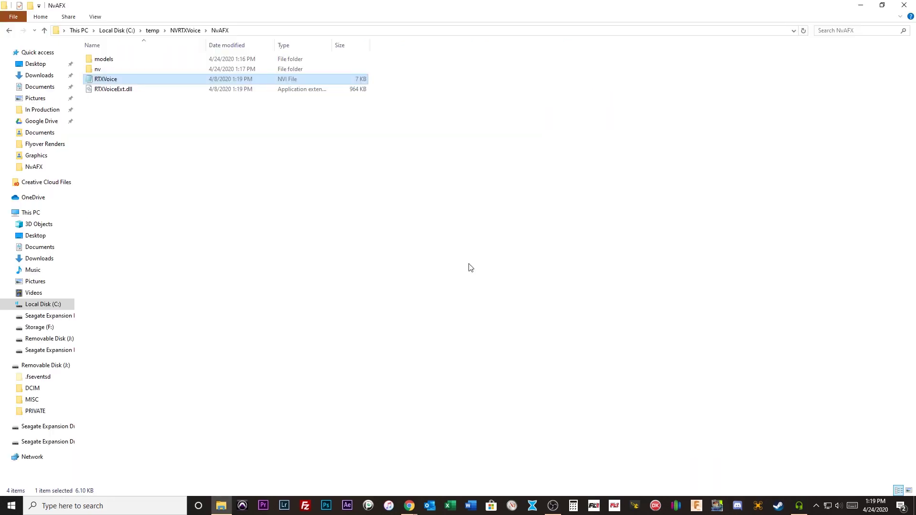
{"action": "left_click", "coordinate": [267, 241]}
{"action": "left_click", "coordinate": [14, 508]}
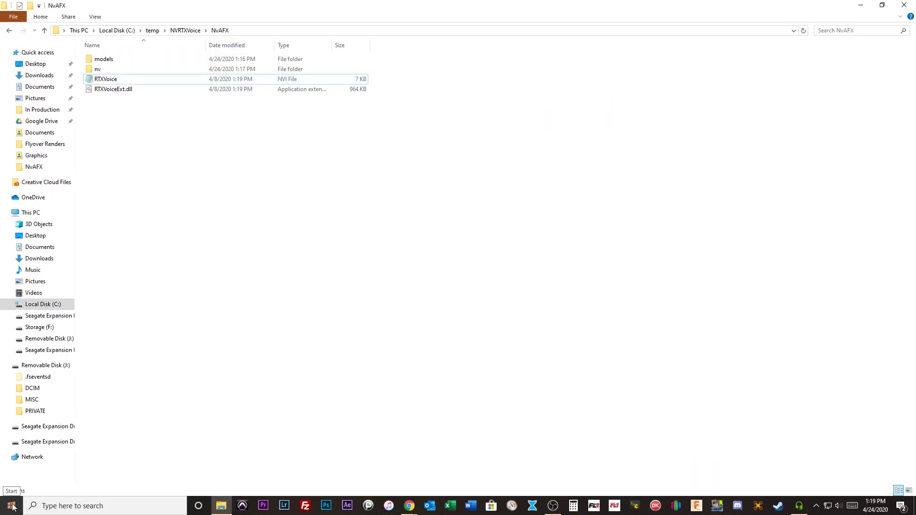
{"action": "type", "text": "note"}
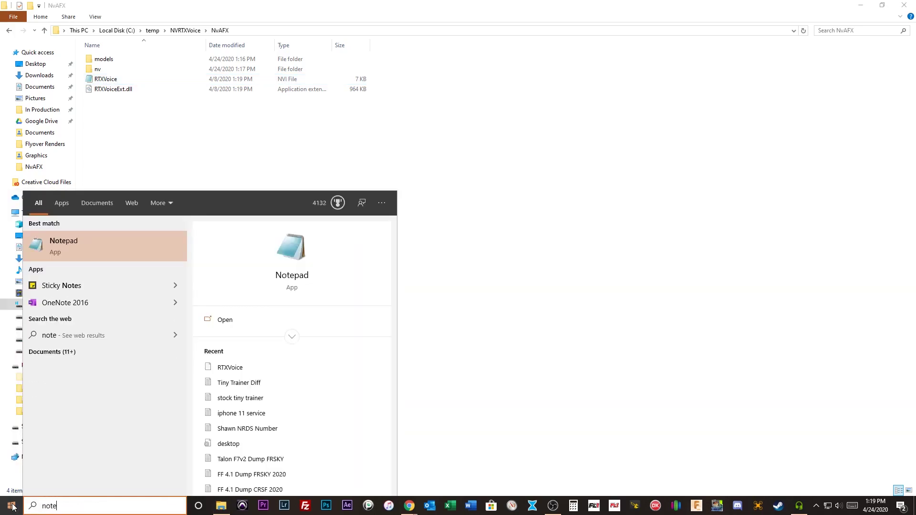
{"action": "right_click", "coordinate": [61, 243]}
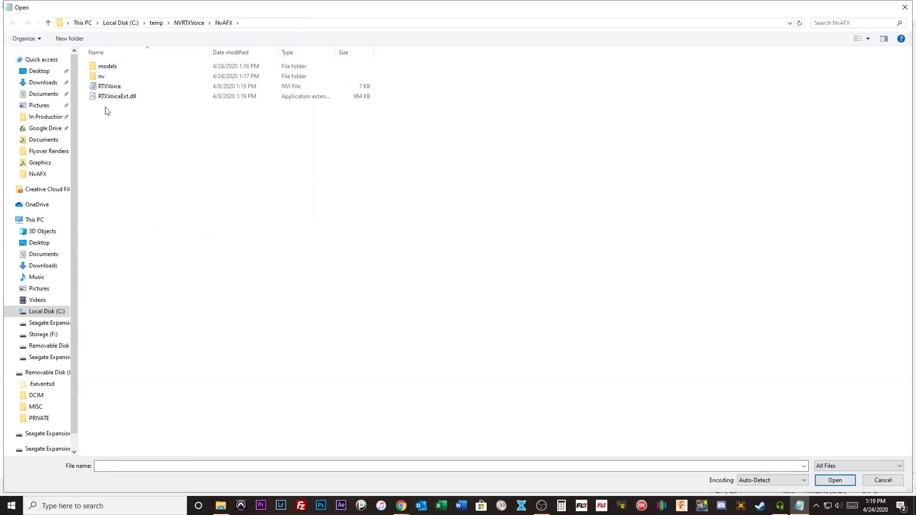
Step: Open RTXVoice from the NvAFX folder and delete its <constraints> block
{"action": "left_click", "coordinate": [112, 87]}
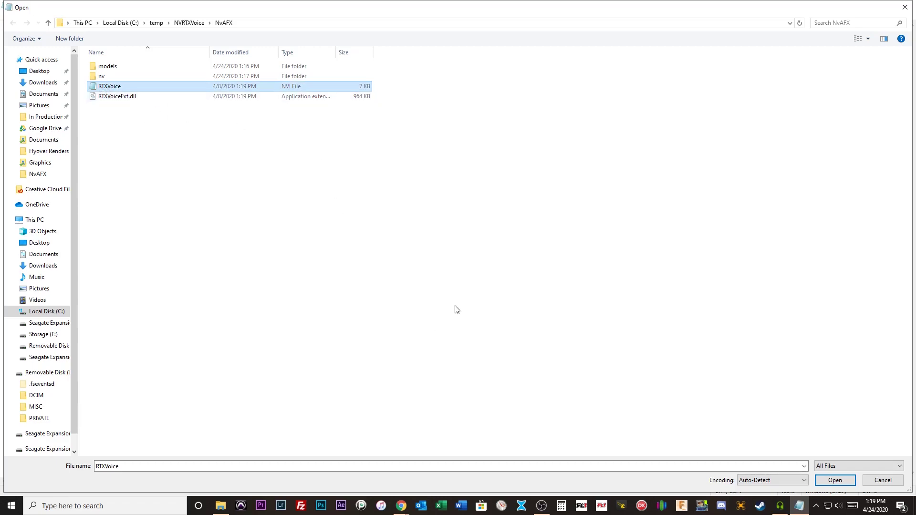
{"action": "double_click", "coordinate": [310, 86]}
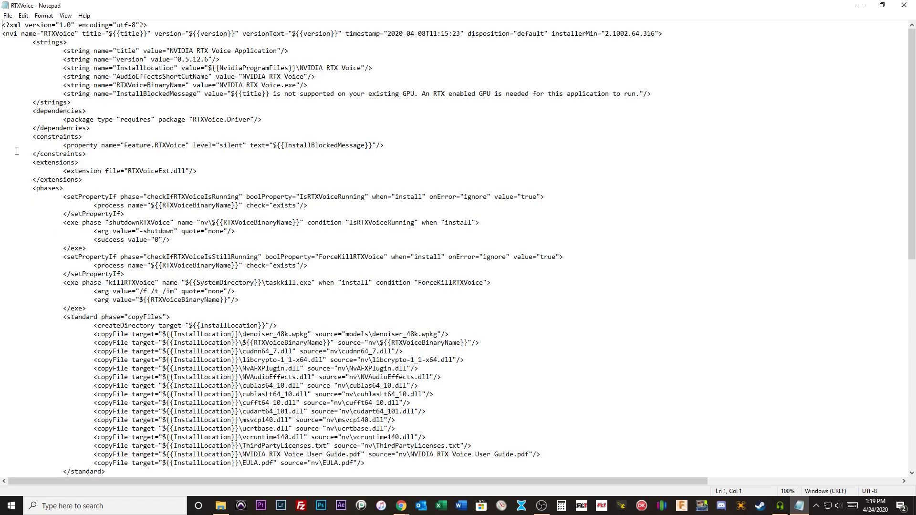
{"action": "left_click_drag", "start_coordinate": [86, 154], "coordinate": [2, 140]}
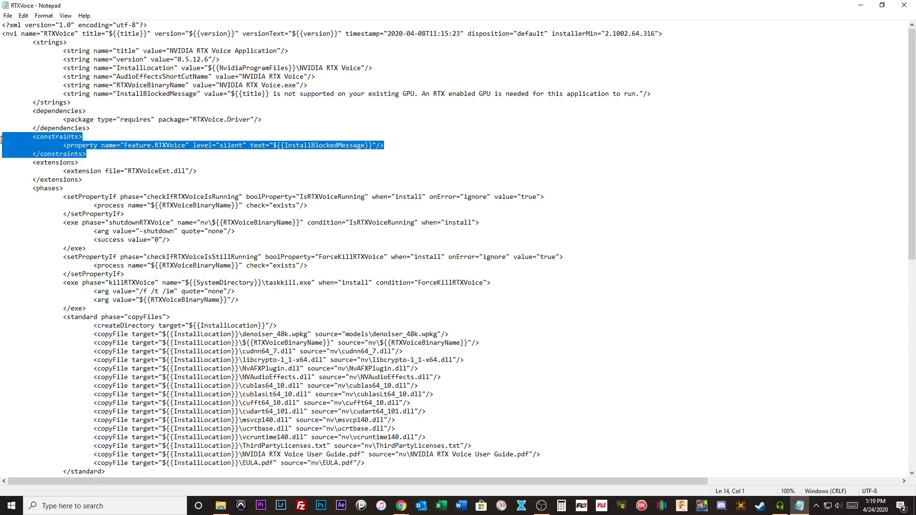
{"action": "key", "text": "BackSpace"}
{"action": "key", "text": "BackSpace"}
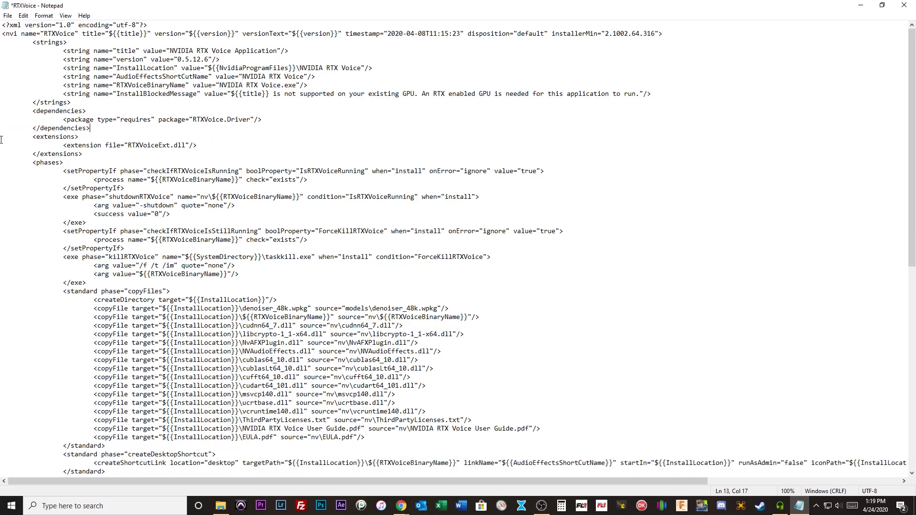
Step: Save RTXVoice.nvi, close Notepad and the leftover Explorer window, then reopen File Explorer
{"action": "left_click", "coordinate": [8, 15]}
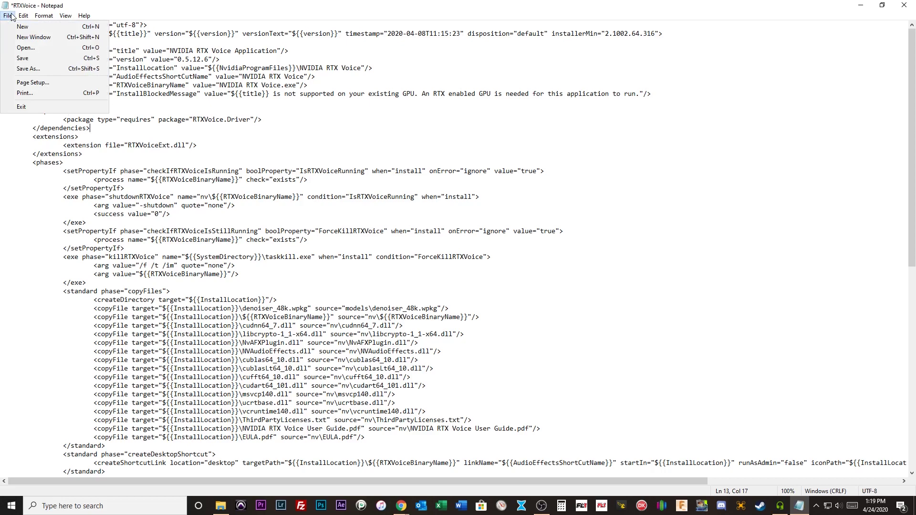
{"action": "left_click", "coordinate": [49, 60]}
{"action": "left_click", "coordinate": [905, 5]}
{"action": "left_click", "coordinate": [905, 5]}
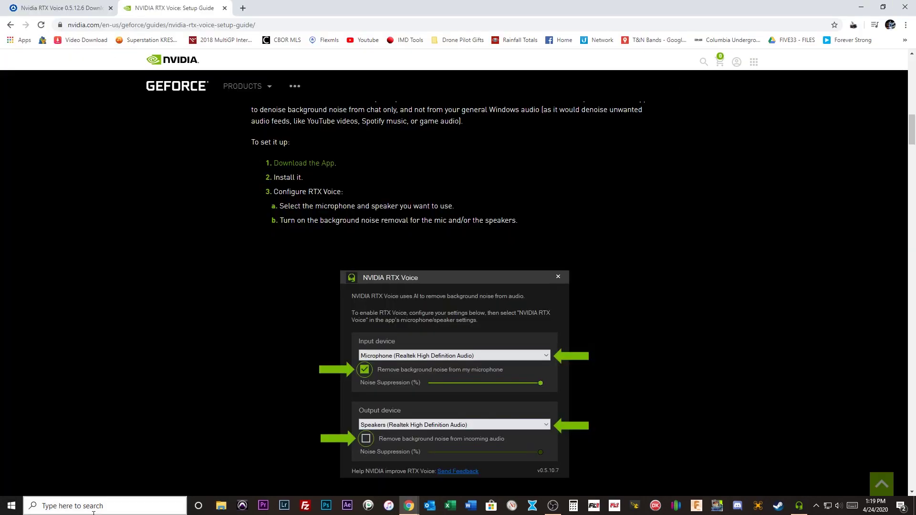
{"action": "left_click", "coordinate": [225, 507]}
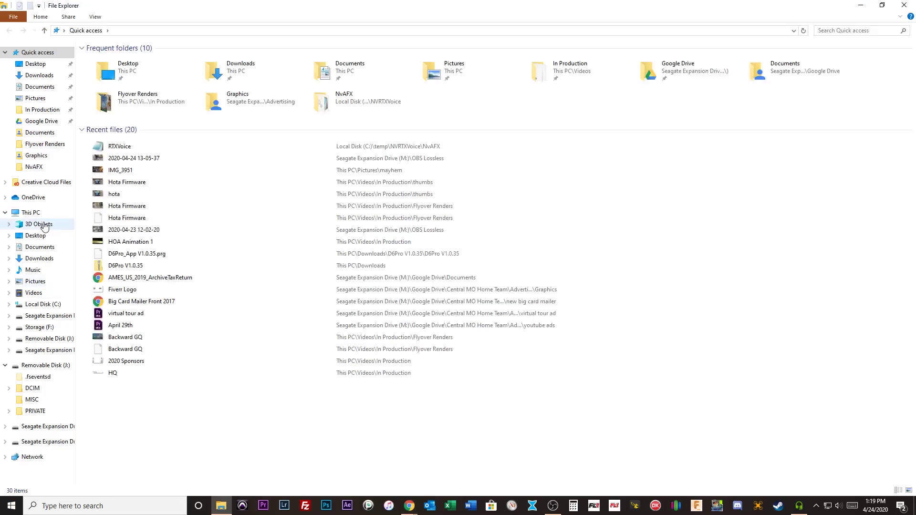
Step: Go to Local Disk (C:) in File Explorer
{"action": "left_click", "coordinate": [43, 285]}
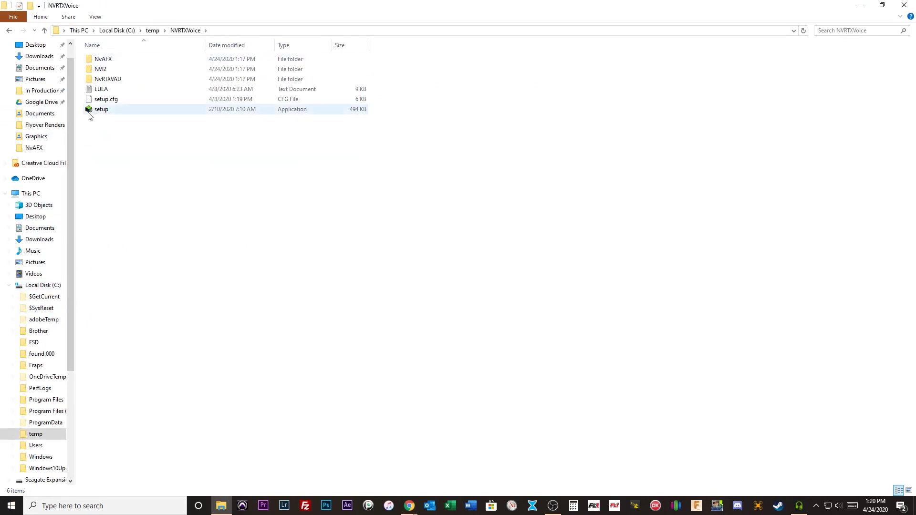